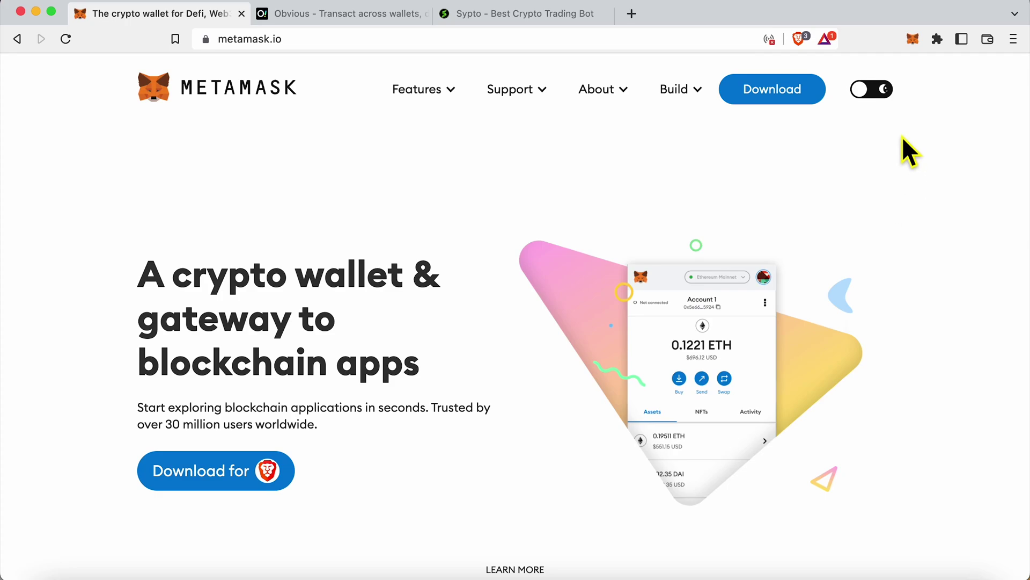
- Open the MetaMask wallet from the Brave toolbar, showing 0 ETH on Ethereum Mainnet
{"action": "left_click", "coordinate": [919, 45]}
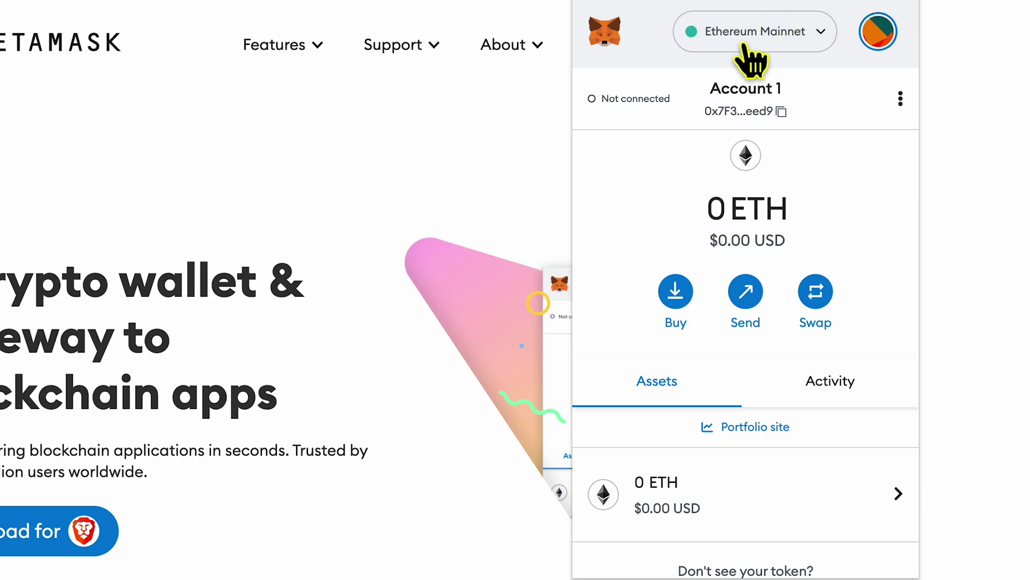
- Switch the wallet from Ethereum Mainnet to Polygon (168 MATIC), then reopen the network list
{"action": "left_click", "coordinate": [820, 33]}
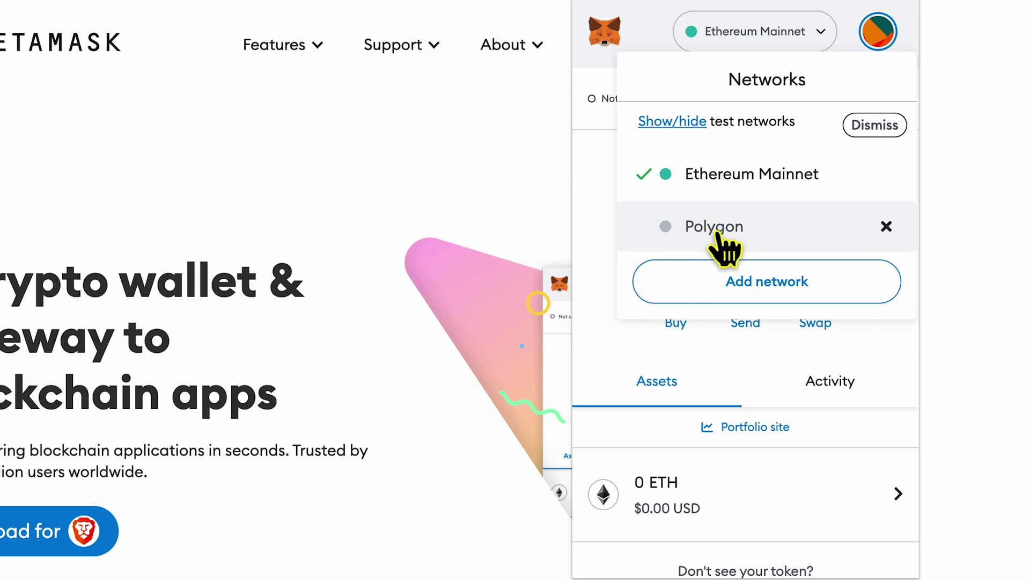
{"action": "left_click", "coordinate": [740, 179]}
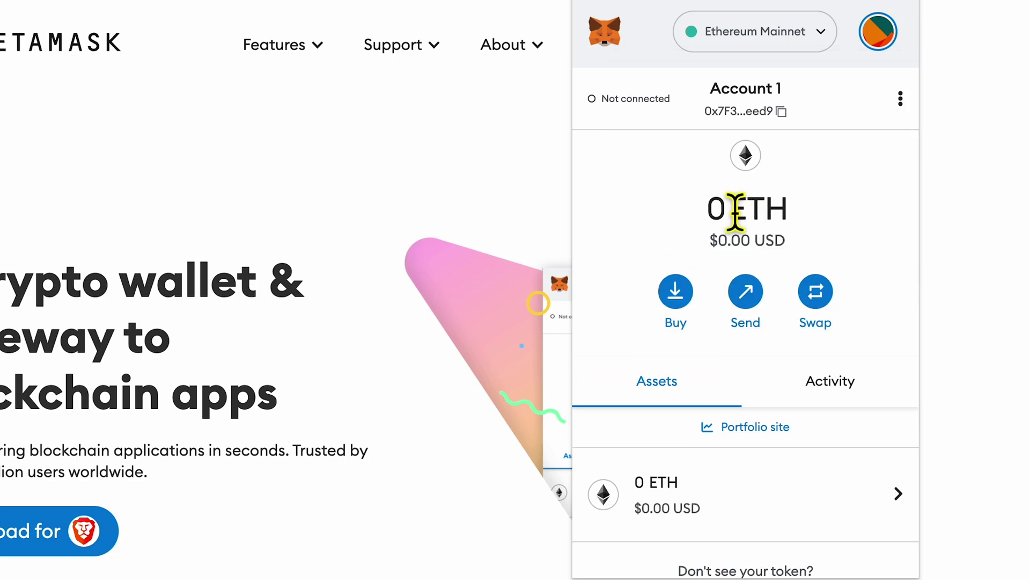
{"action": "left_click", "coordinate": [776, 32]}
{"action": "left_click", "coordinate": [721, 223]}
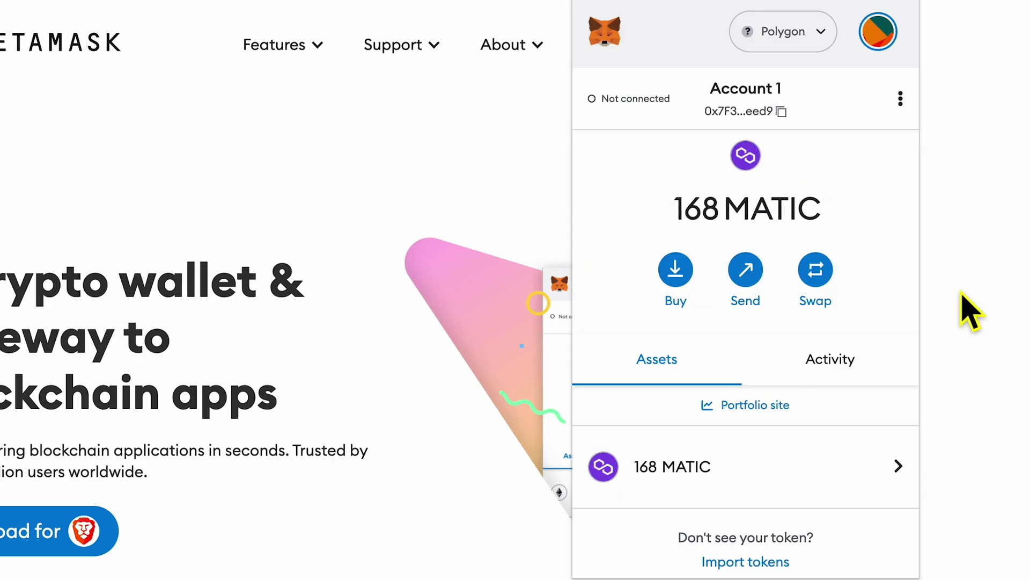
{"action": "left_click", "coordinate": [803, 38]}
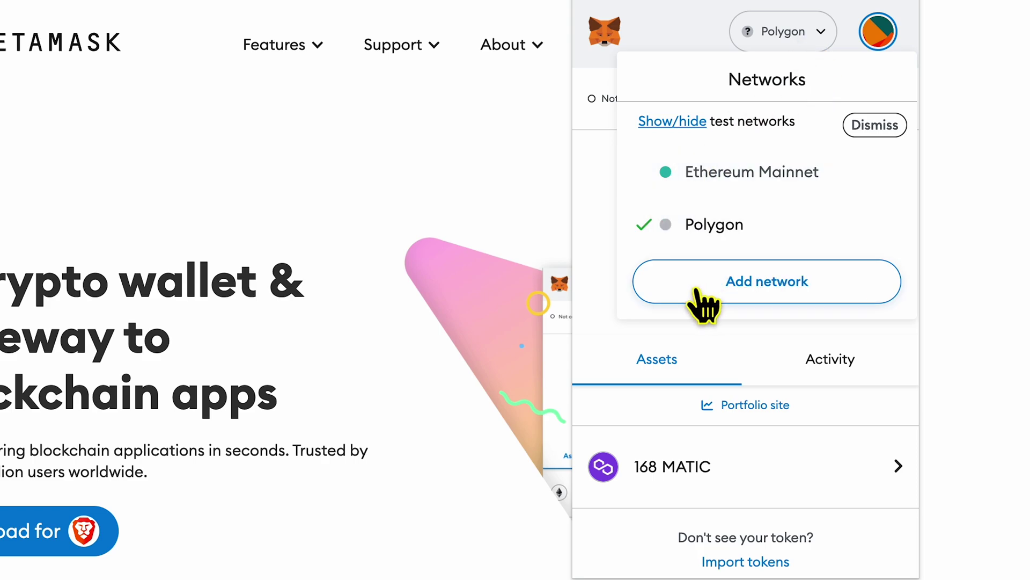
- Bring up the Add a network manually form and review it, leaving it blank
{"action": "left_click", "coordinate": [759, 290]}
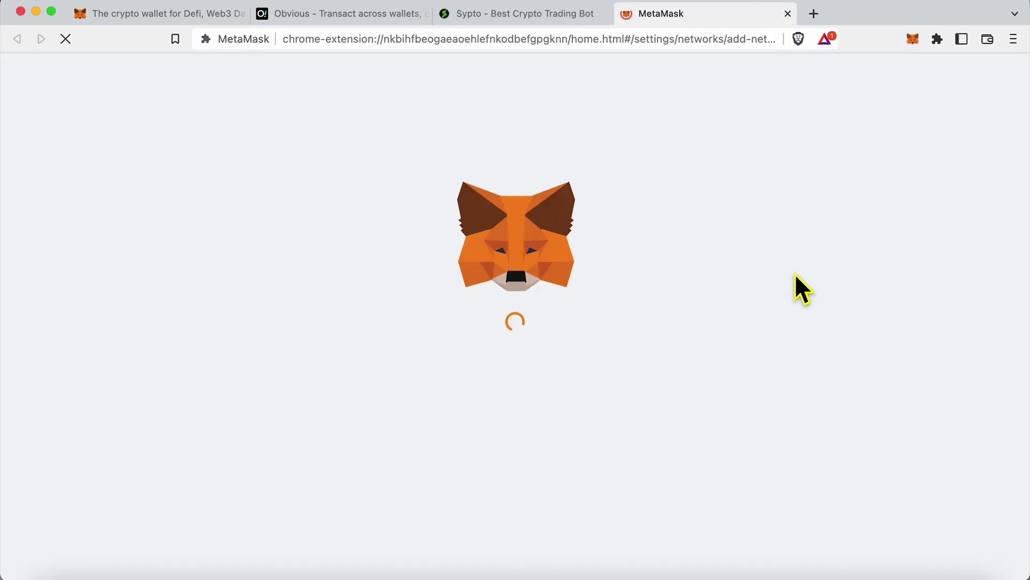
{"action": "scroll", "coordinate": [725, 305], "scroll_direction": "down", "scroll_amount": 4}
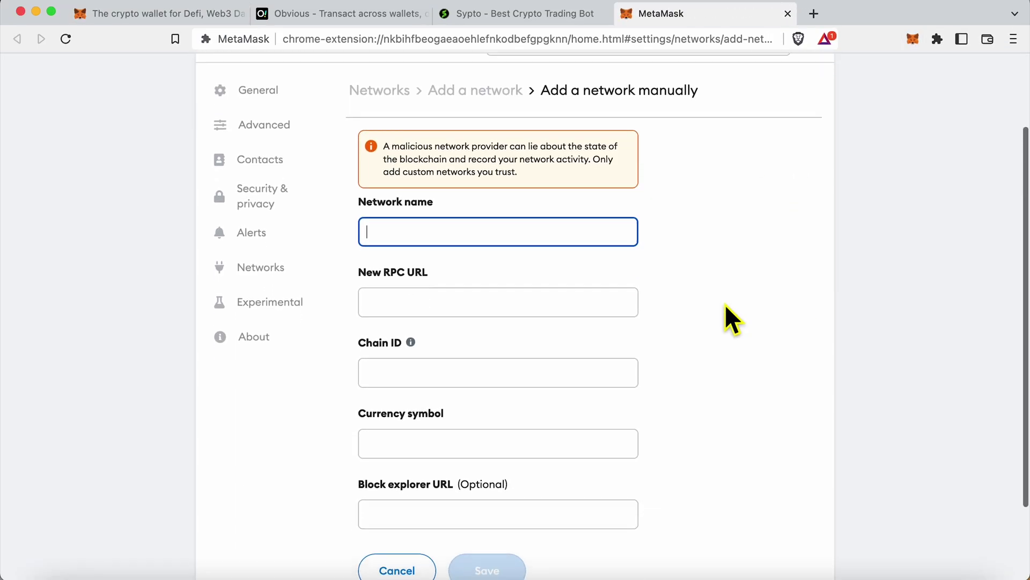
{"action": "scroll", "coordinate": [725, 304], "scroll_direction": "up", "scroll_amount": 1}
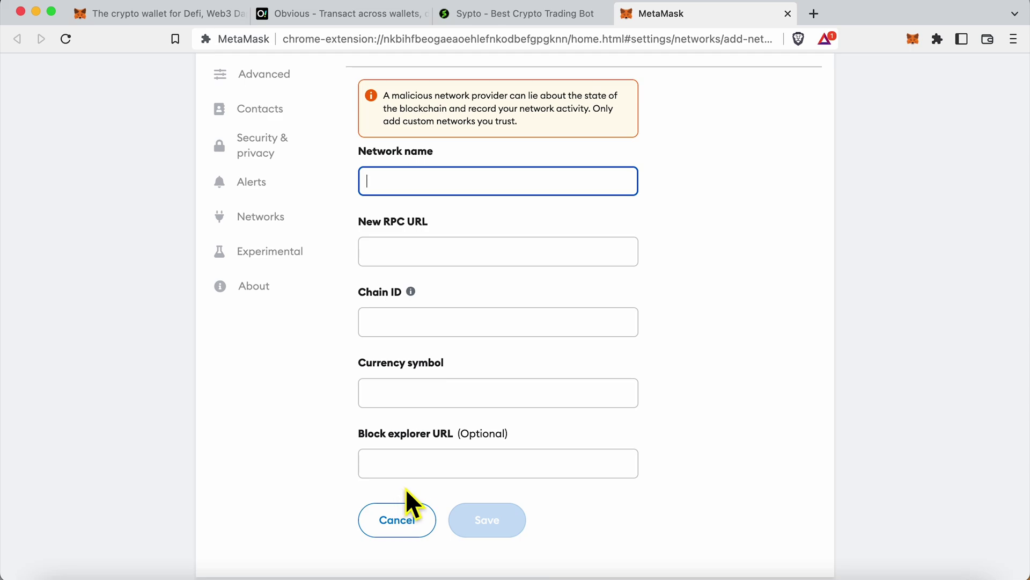
- Load bscscan.com in a new browser tab by entering bsc
{"action": "left_click", "coordinate": [817, 15]}
{"action": "type", "text": "bsc"}
{"action": "key", "text": "Return"}
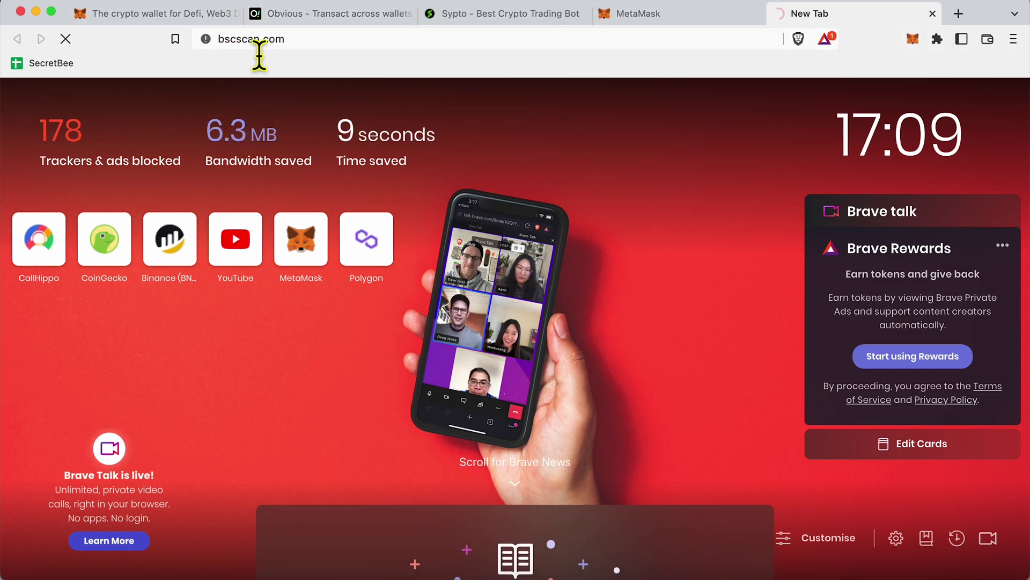
- From the BscScan footer, request adding BNB Smart Chain Mainnet to MetaMask
{"action": "left_click", "coordinate": [332, 46]}
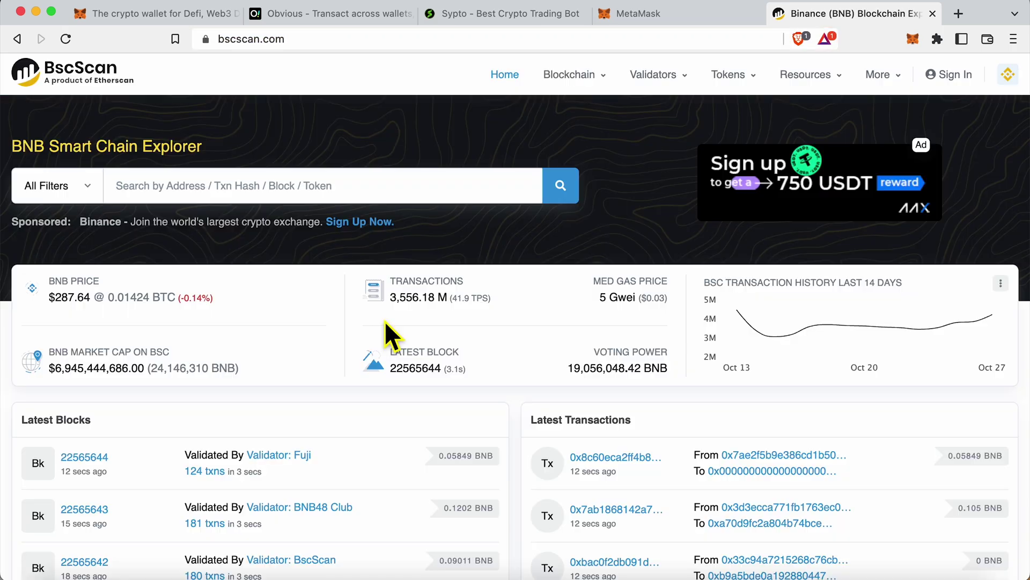
{"action": "scroll", "coordinate": [385, 320], "scroll_direction": "down", "scroll_amount": 15}
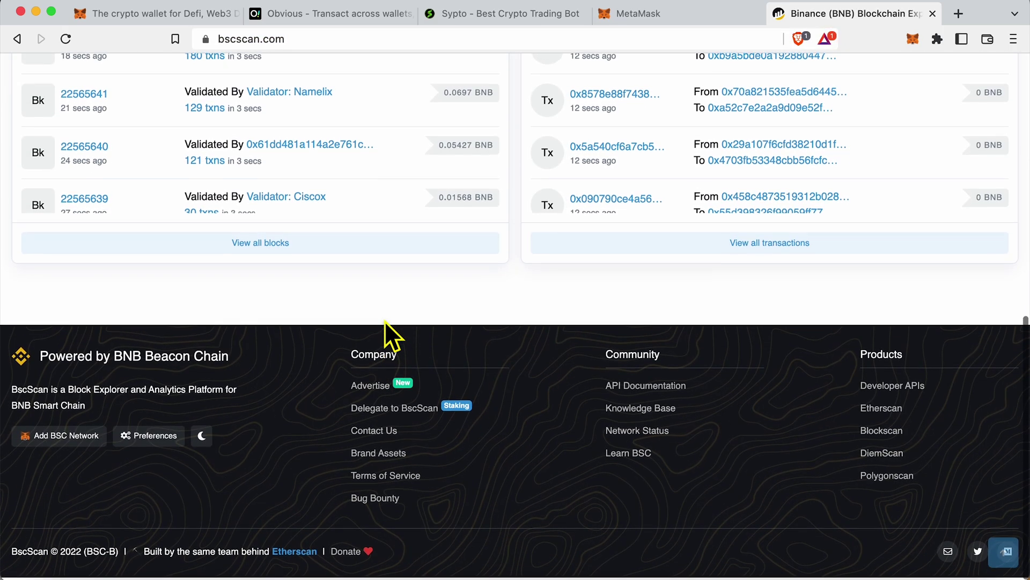
{"action": "scroll", "coordinate": [385, 320], "scroll_direction": "up", "scroll_amount": 15}
{"action": "scroll", "coordinate": [385, 320], "scroll_direction": "down", "scroll_amount": 15}
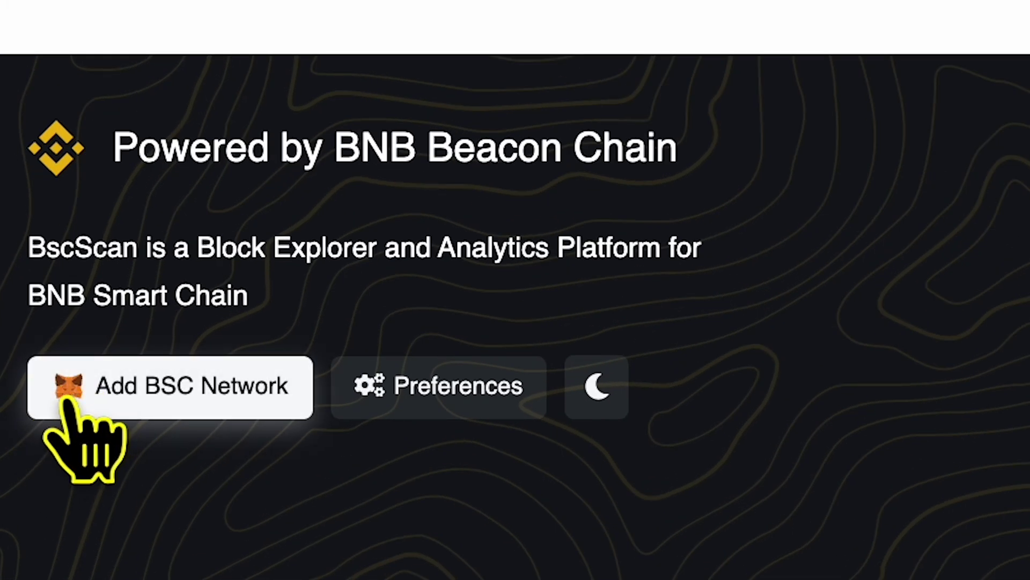
{"action": "left_click", "coordinate": [141, 403]}
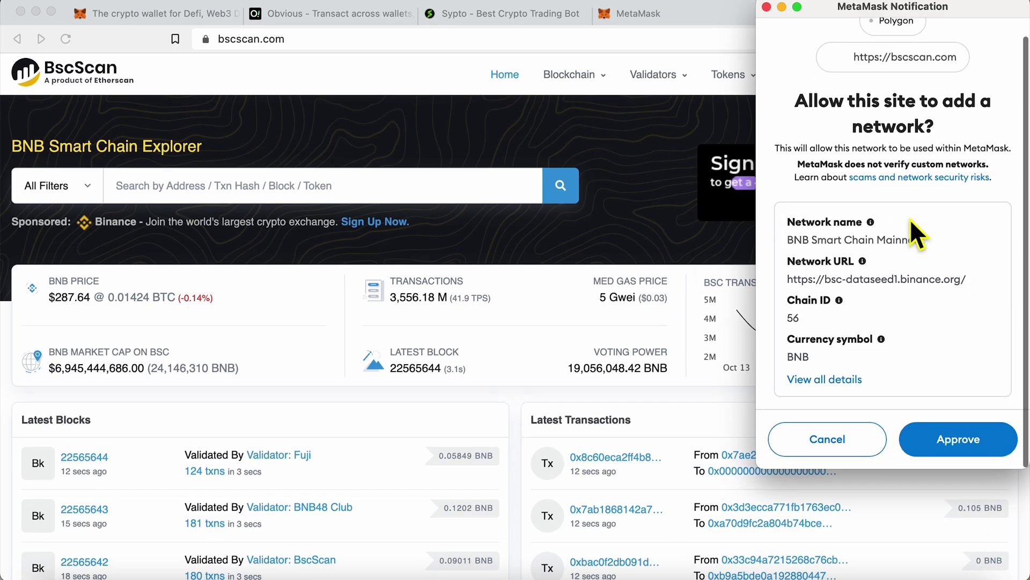
- Review the chain ID warning in the MetaMask request and cancel it
{"action": "scroll", "coordinate": [910, 225], "scroll_direction": "down", "scroll_amount": 3}
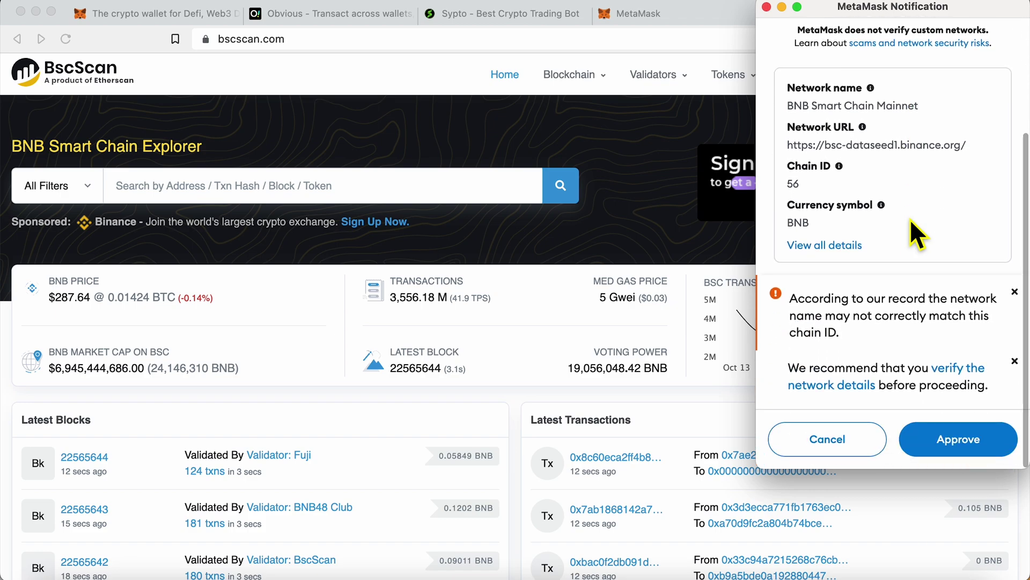
{"action": "scroll", "coordinate": [886, 225], "scroll_direction": "up", "scroll_amount": 3}
{"action": "scroll", "coordinate": [859, 230], "scroll_direction": "down", "scroll_amount": 3}
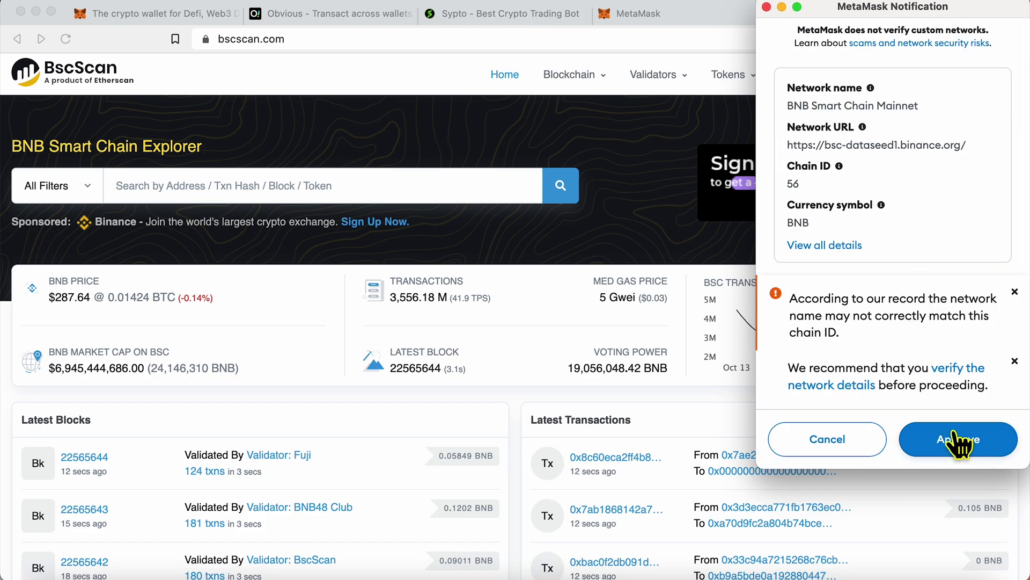
{"action": "left_click", "coordinate": [841, 450]}
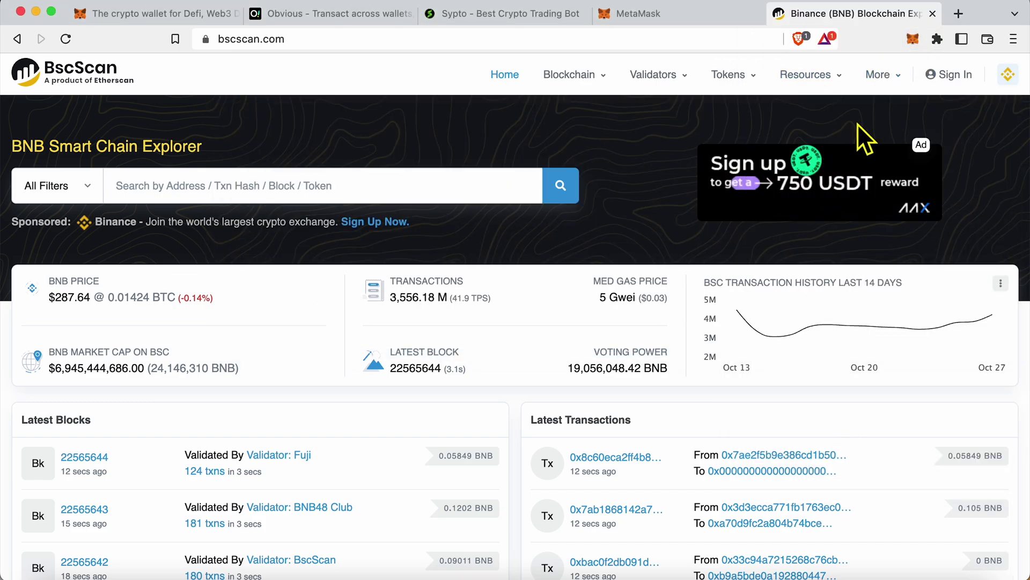
- Turn on Show custom network list in MetaMask's Experimental settings
{"action": "left_click", "coordinate": [914, 40]}
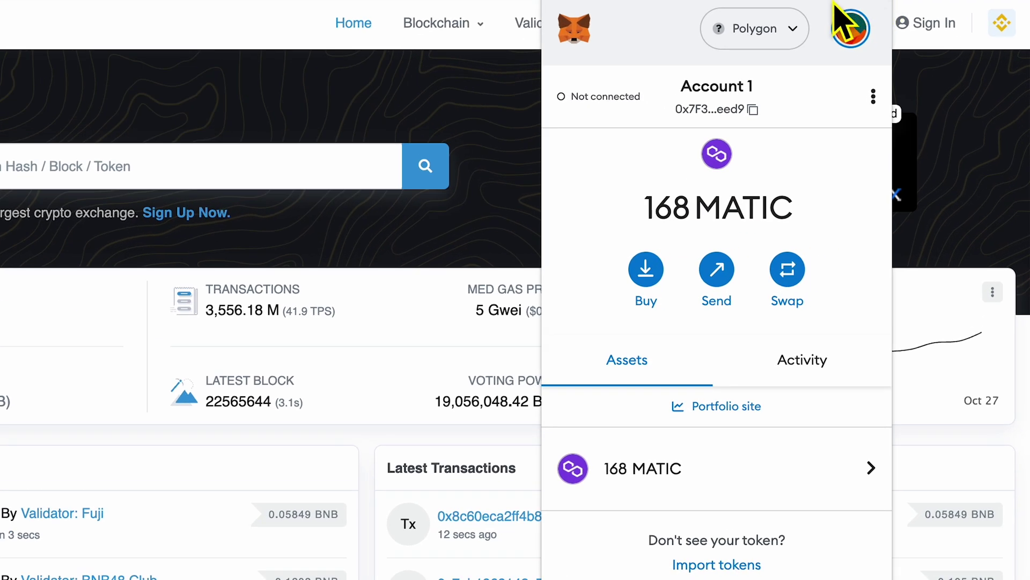
{"action": "left_click", "coordinate": [851, 34]}
{"action": "left_click", "coordinate": [641, 338]}
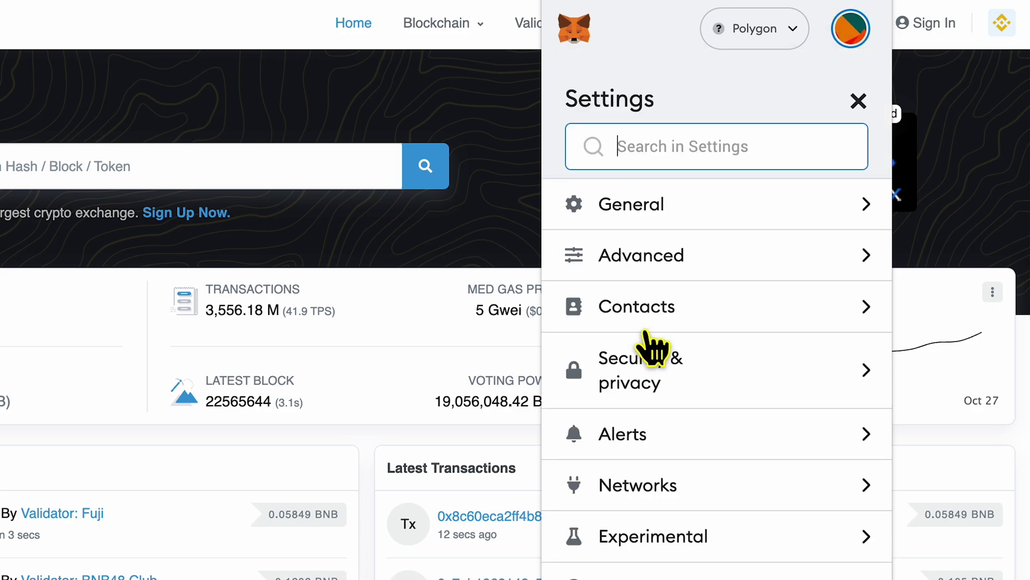
{"action": "scroll", "coordinate": [654, 408], "scroll_direction": "down", "scroll_amount": 1}
{"action": "left_click", "coordinate": [644, 529]}
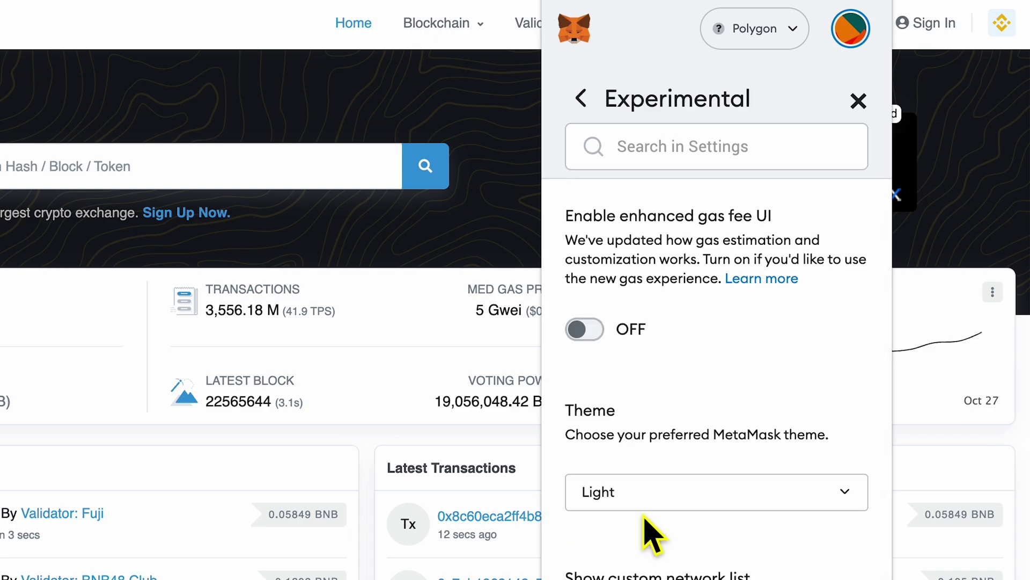
{"action": "scroll", "coordinate": [647, 515], "scroll_direction": "down", "scroll_amount": 3}
{"action": "left_click_drag", "start_coordinate": [567, 421], "coordinate": [864, 477]}
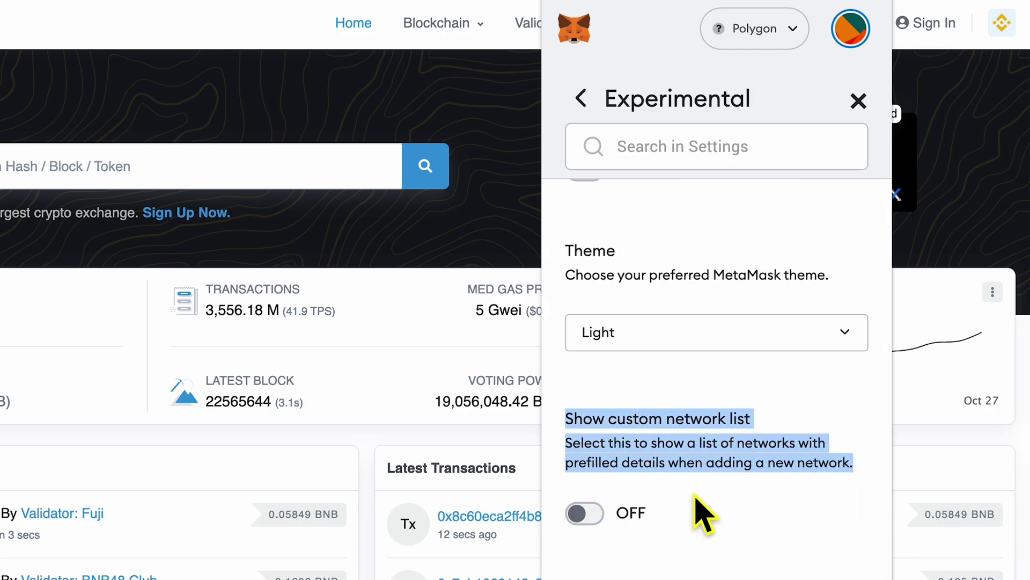
{"action": "left_click", "coordinate": [584, 513]}
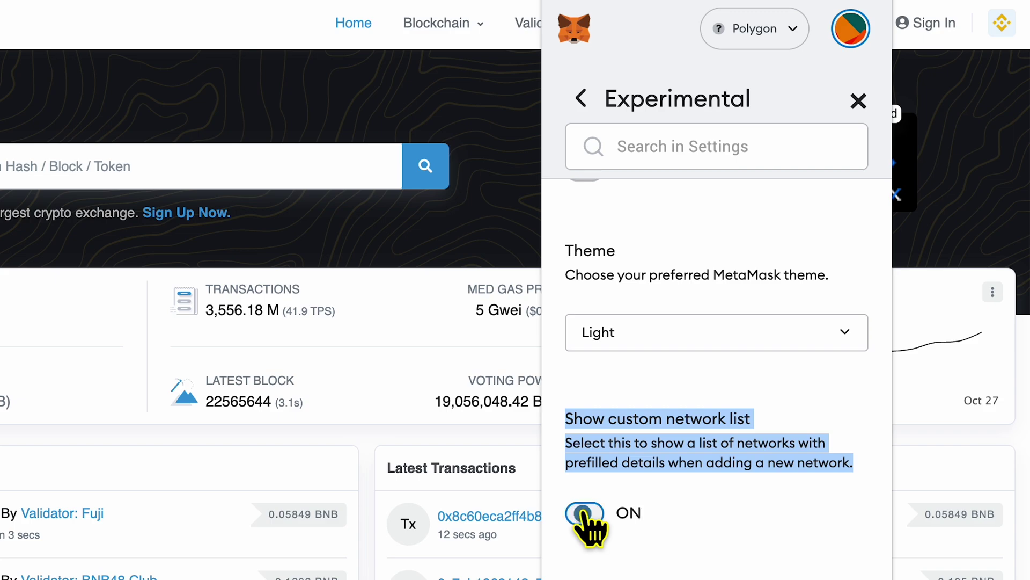
- Bring up the Add network page and inspect BNB Smart Chain, Optimism and Arbitrum One
{"action": "left_click", "coordinate": [788, 36]}
{"action": "left_click", "coordinate": [715, 292]}
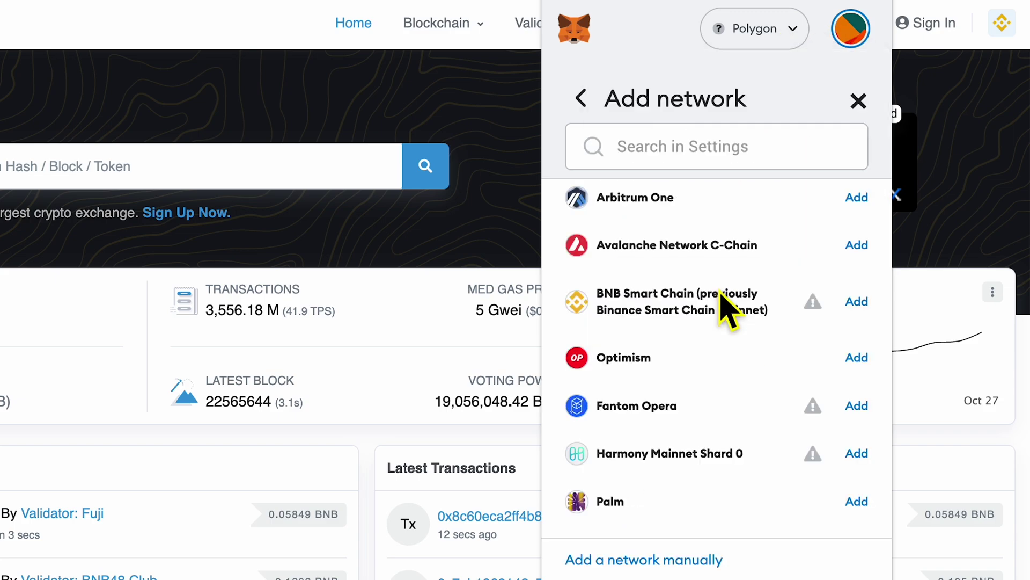
{"action": "scroll", "coordinate": [719, 311], "scroll_direction": "up", "scroll_amount": 3}
{"action": "scroll", "coordinate": [717, 307], "scroll_direction": "down", "scroll_amount": 3}
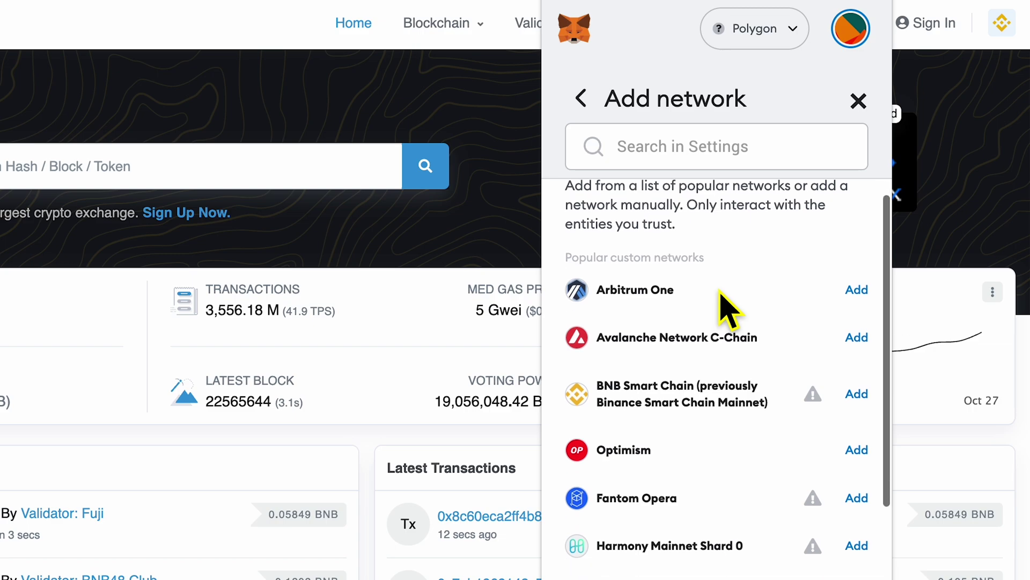
{"action": "left_click_drag", "start_coordinate": [596, 292], "coordinate": [773, 329]}
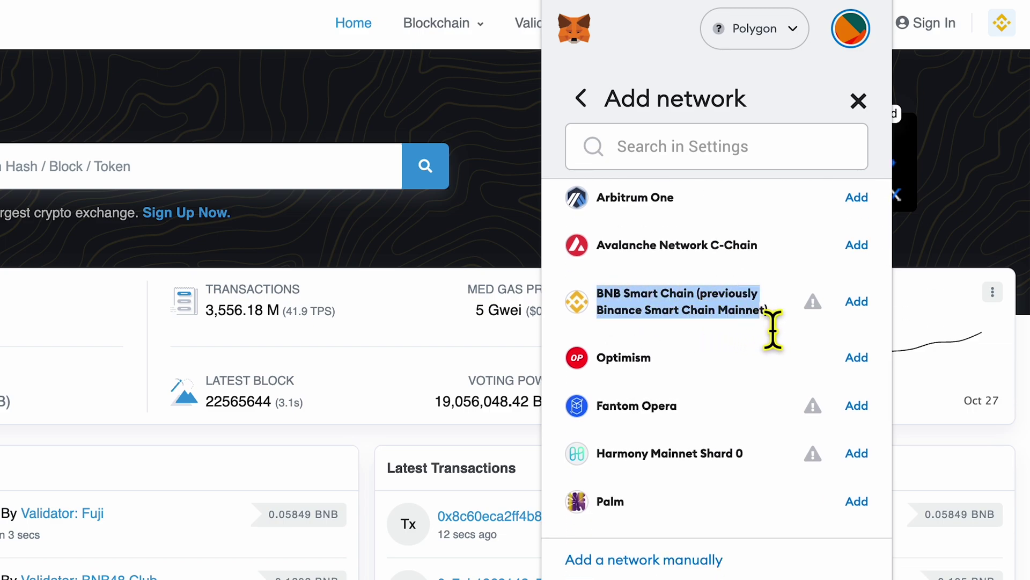
{"action": "triple_click", "coordinate": [638, 312]}
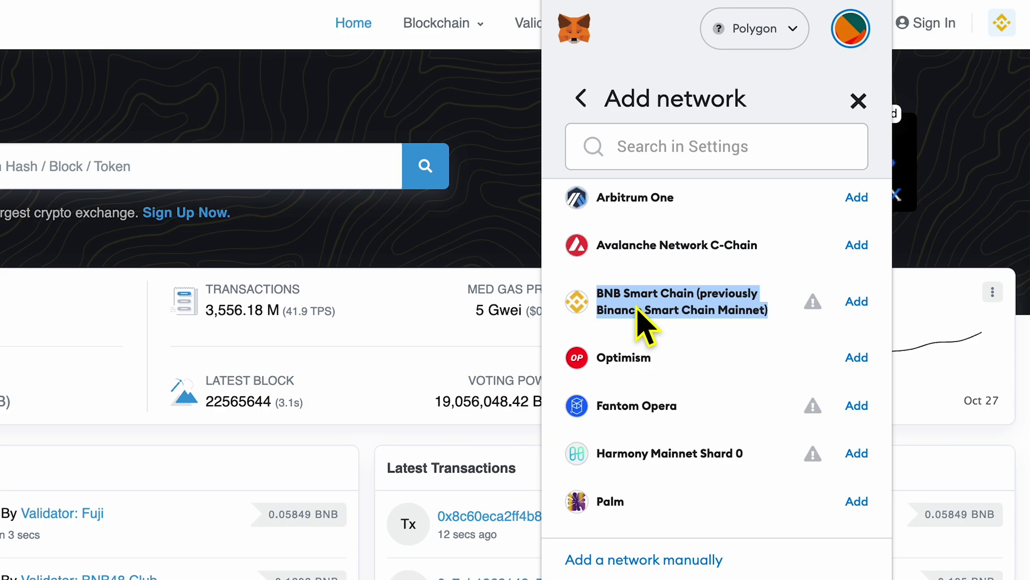
{"action": "double_click", "coordinate": [622, 359]}
{"action": "triple_click", "coordinate": [637, 199]}
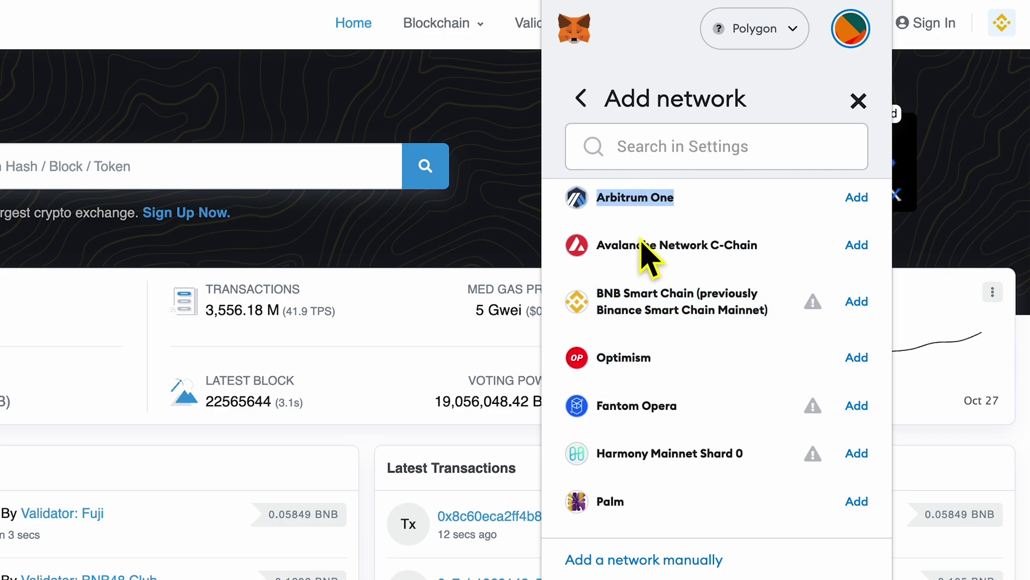
{"action": "left_click", "coordinate": [664, 310]}
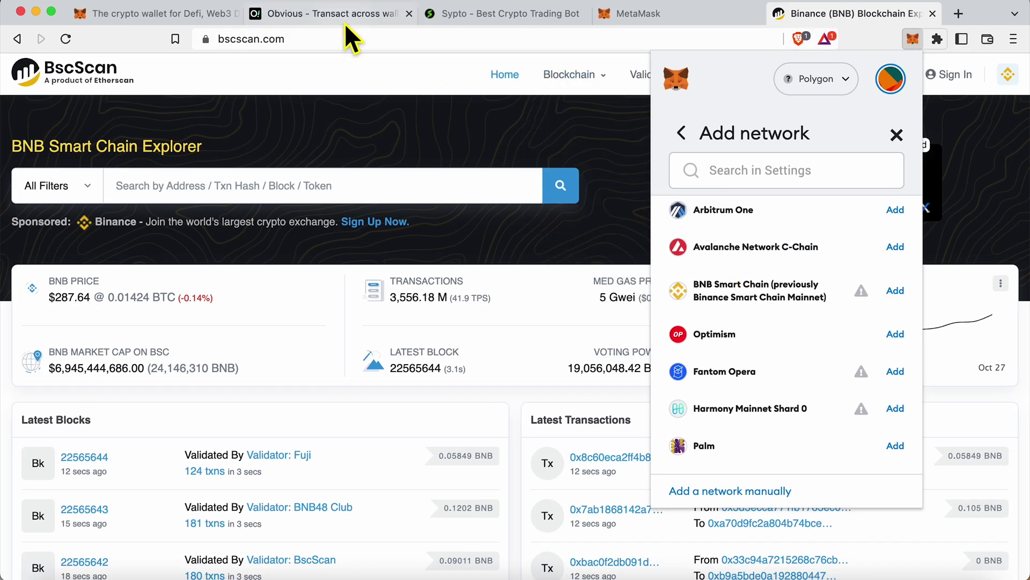
- Switch to the Obvious tab and scroll its 'Transact across Chains with ease' home page
{"action": "left_click", "coordinate": [342, 16]}
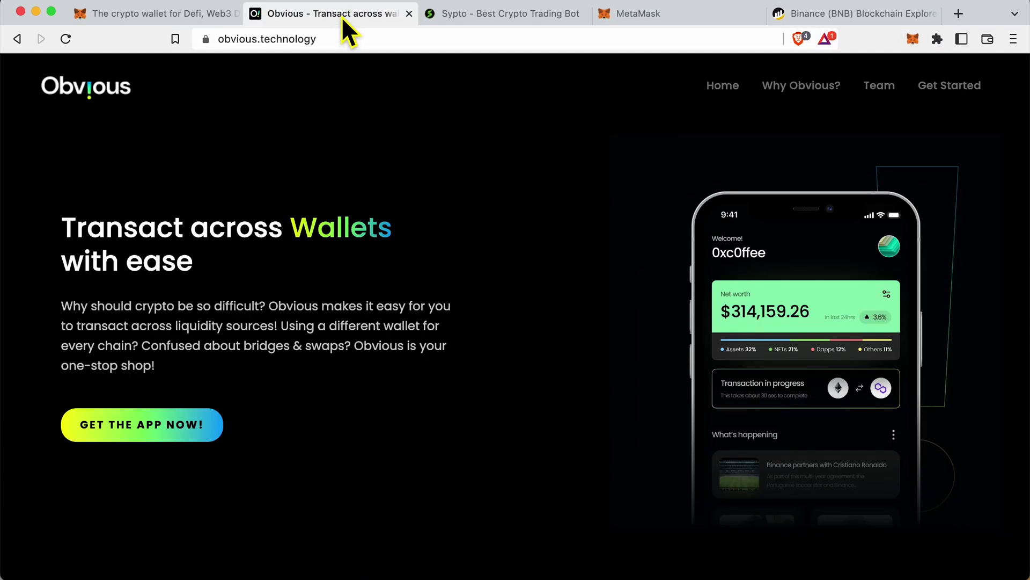
{"action": "scroll", "coordinate": [532, 336], "scroll_direction": "down", "scroll_amount": 10}
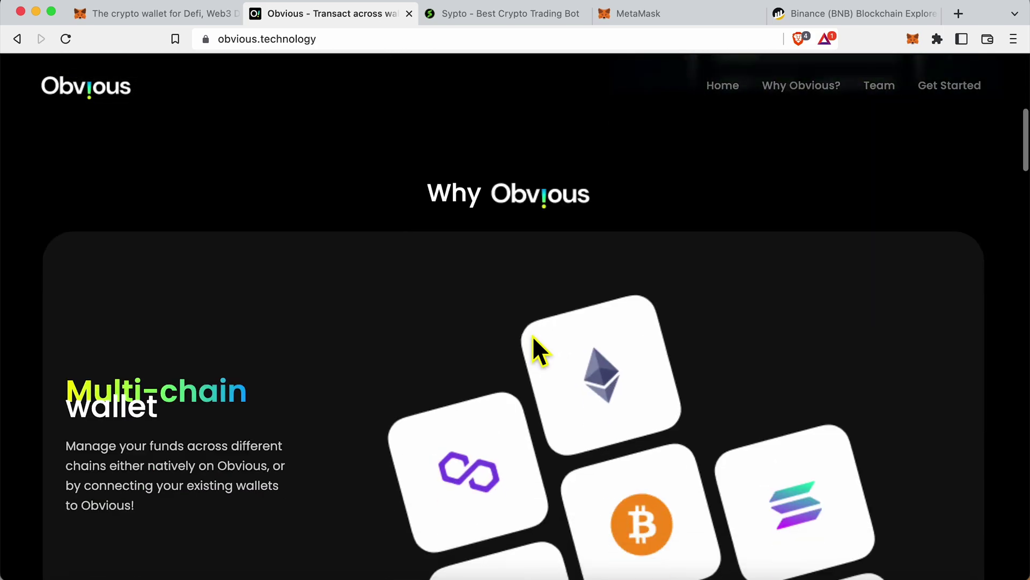
{"action": "scroll", "coordinate": [532, 337], "scroll_direction": "down", "scroll_amount": 5}
{"action": "scroll", "coordinate": [533, 336], "scroll_direction": "up", "scroll_amount": 15}
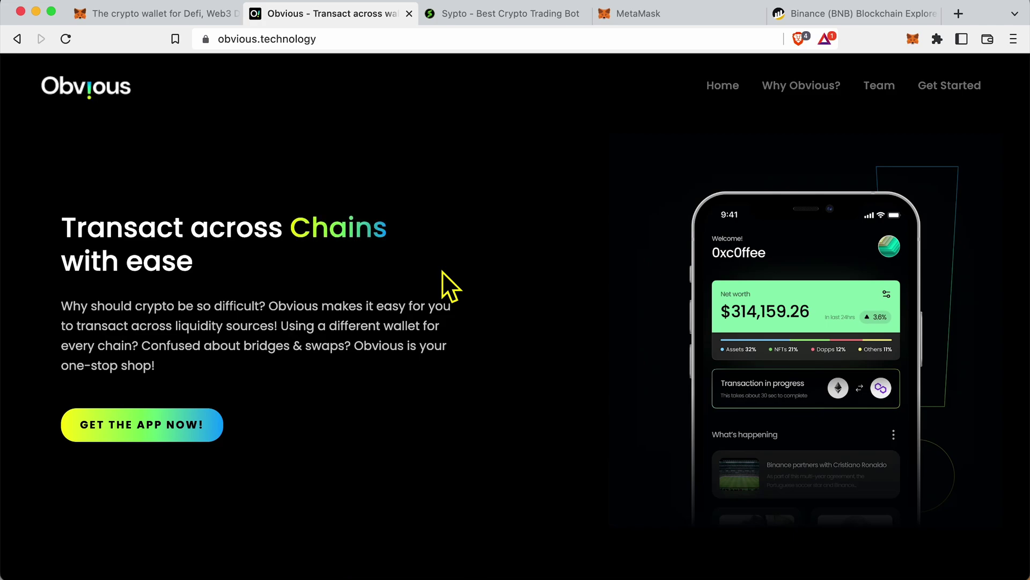
- Add BNB Smart Chain from MetaMask's popular networks list and approve it
{"action": "left_click", "coordinate": [646, 15]}
{"action": "scroll", "coordinate": [658, 215], "scroll_direction": "up", "scroll_amount": 3}
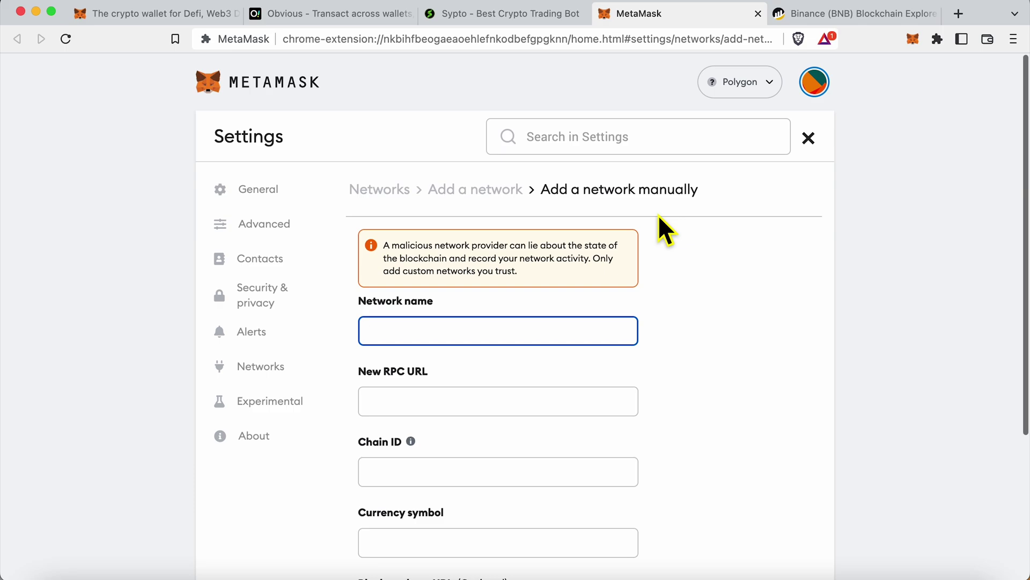
{"action": "left_click", "coordinate": [913, 40]}
{"action": "left_click", "coordinate": [827, 81]}
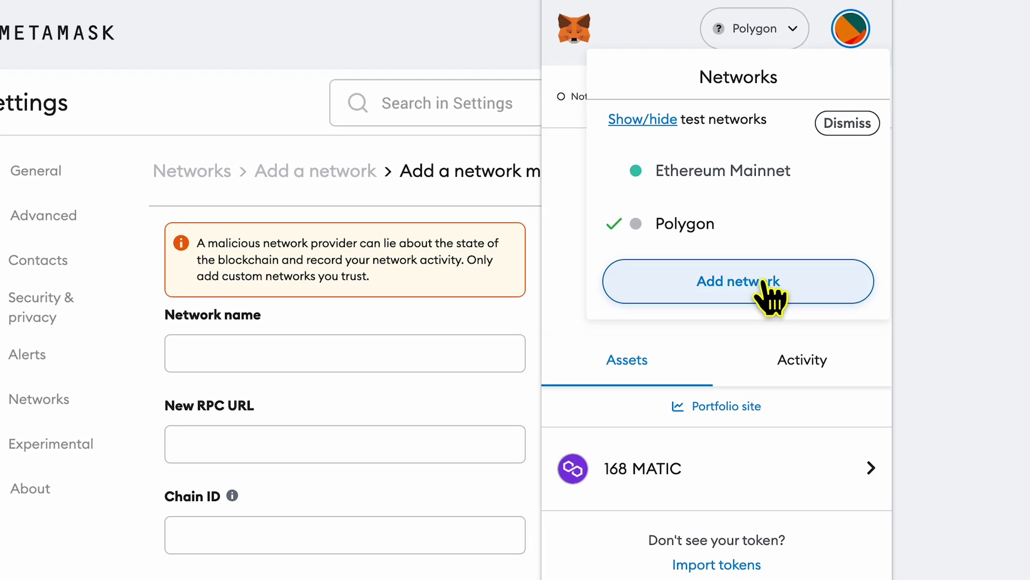
{"action": "left_click", "coordinate": [804, 274]}
{"action": "scroll", "coordinate": [838, 300], "scroll_direction": "down", "scroll_amount": 2}
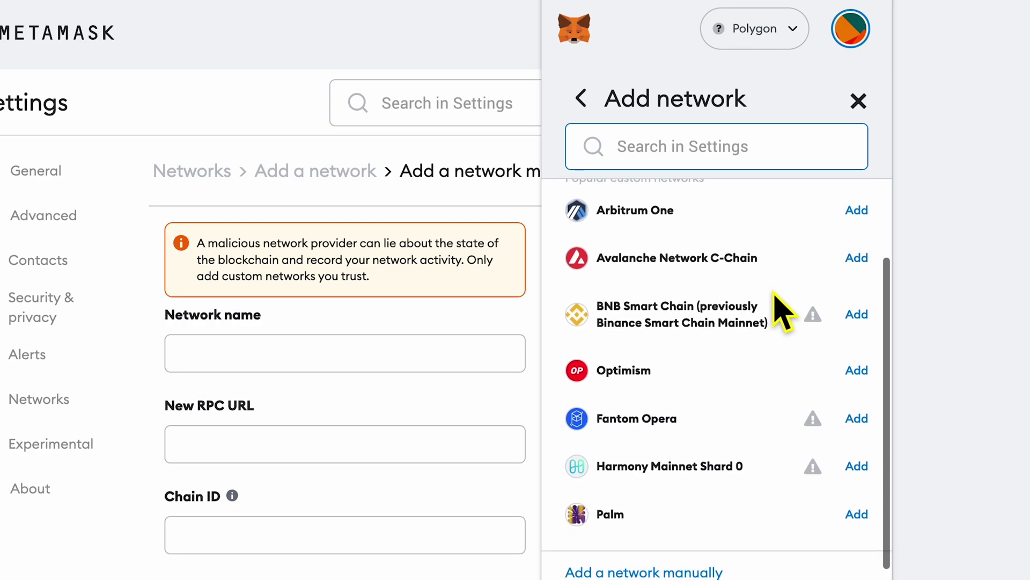
{"action": "left_click", "coordinate": [858, 315]}
{"action": "left_click", "coordinate": [814, 526]}
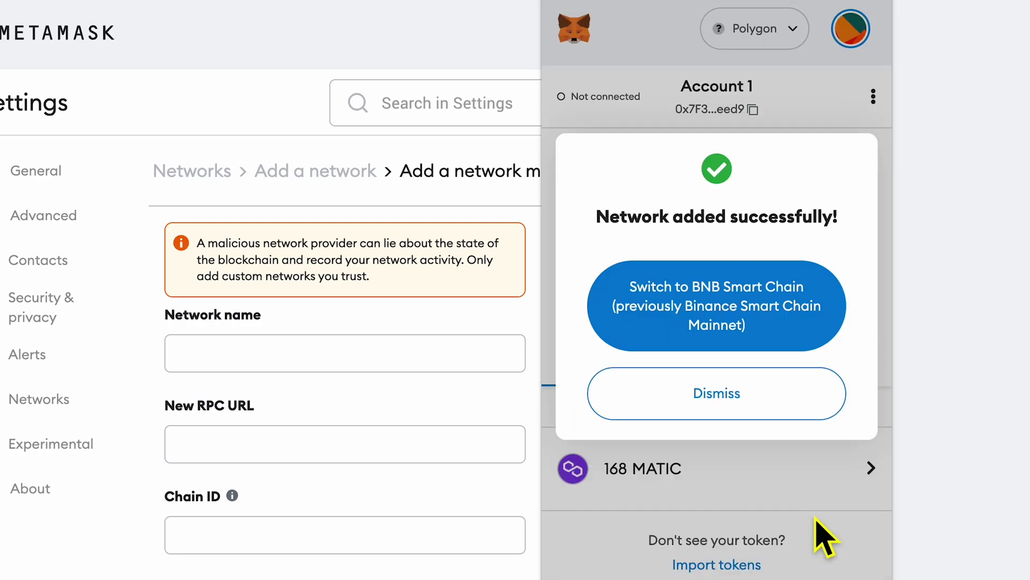
{"action": "left_click", "coordinate": [704, 416]}
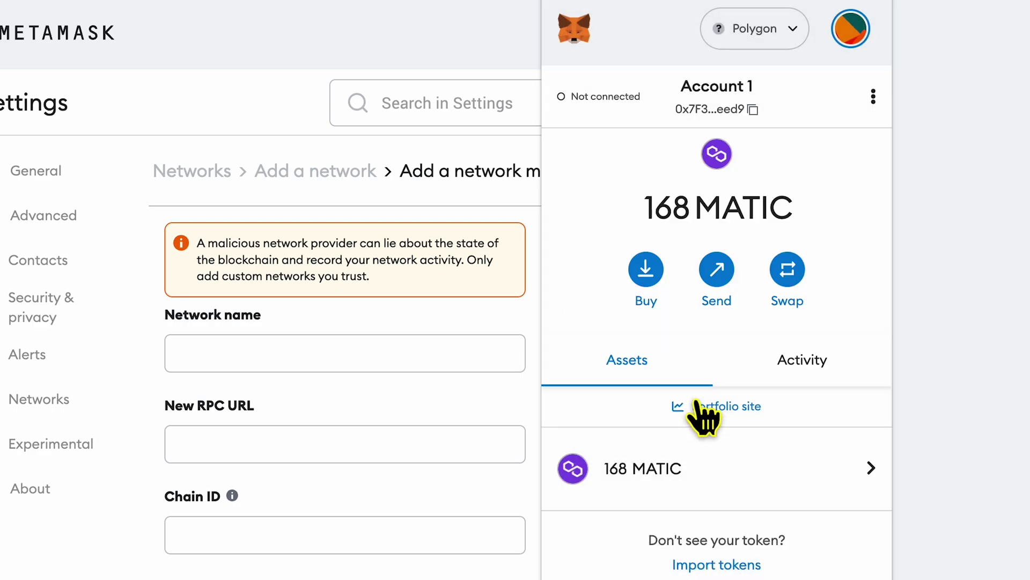
- Switch the wallet to BNB Smart Chain, dismiss the notices, and check the 0 BNB balance
{"action": "left_click", "coordinate": [762, 29]}
{"action": "left_click", "coordinate": [706, 224]}
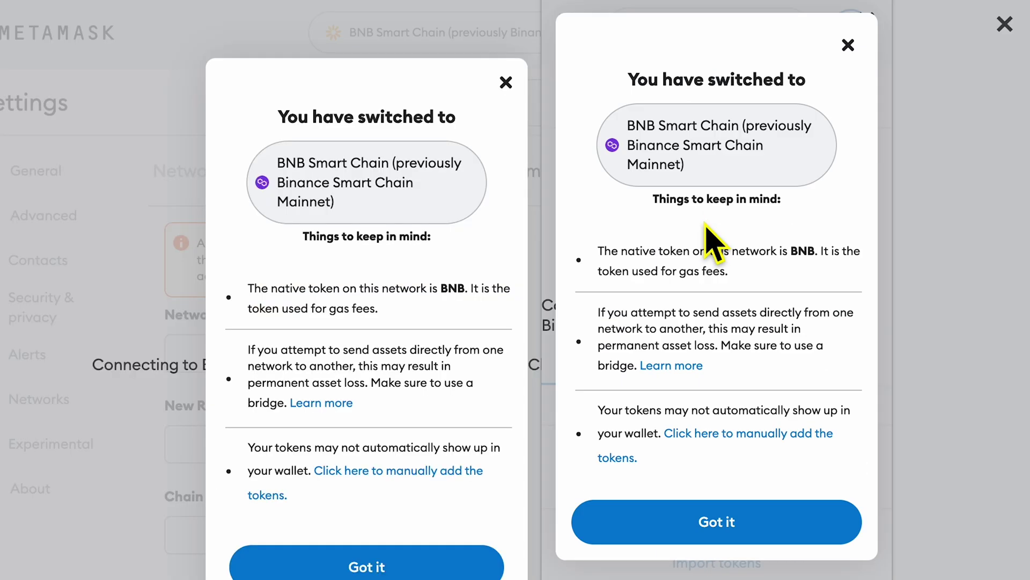
{"action": "left_click", "coordinate": [396, 563]}
{"action": "left_click", "coordinate": [434, 558]}
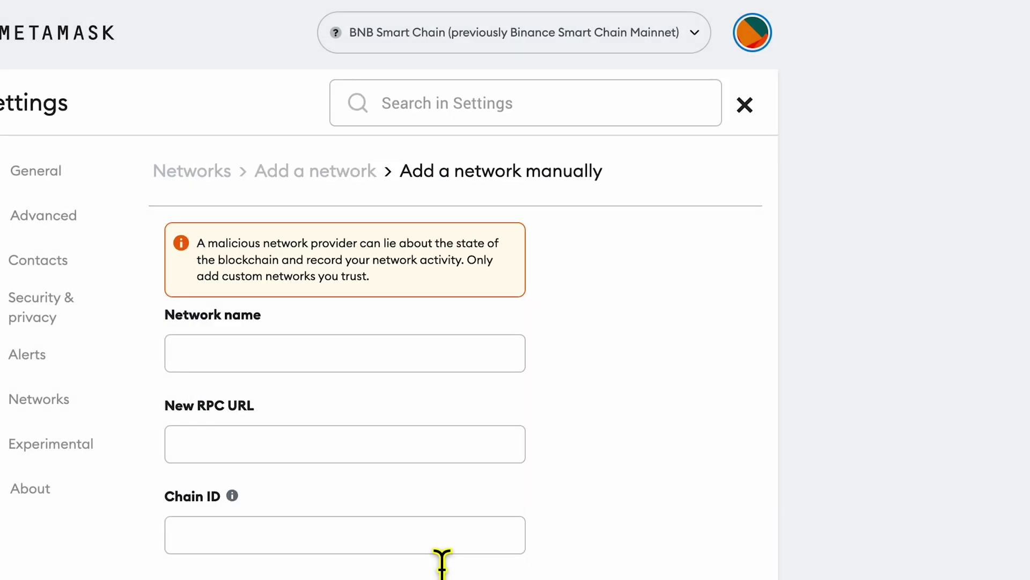
{"action": "left_click", "coordinate": [882, 8]}
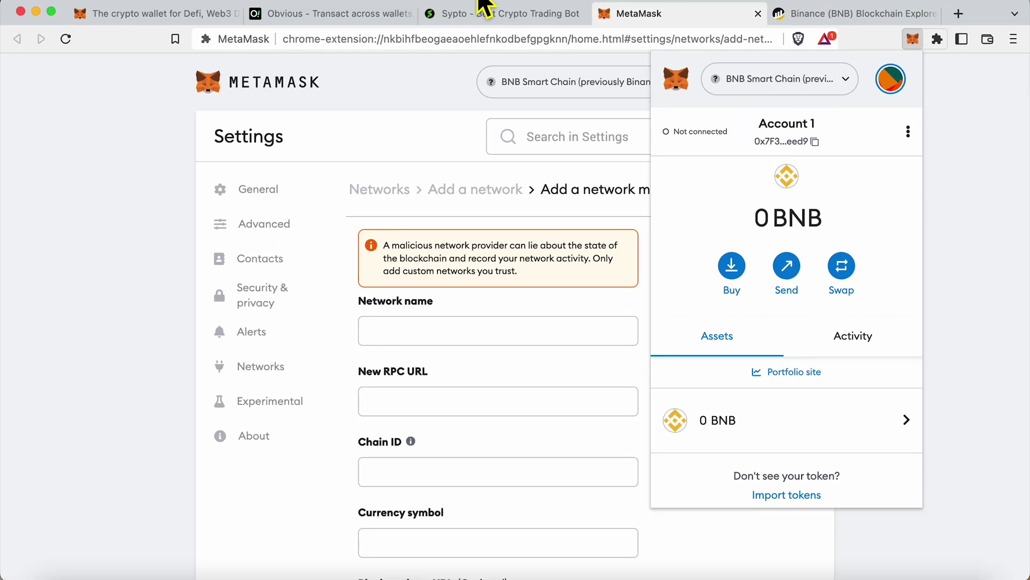
- Switch to the Sypto tab at sypto.xyz, closing the MetaMask popup
{"action": "left_click", "coordinate": [467, 12]}
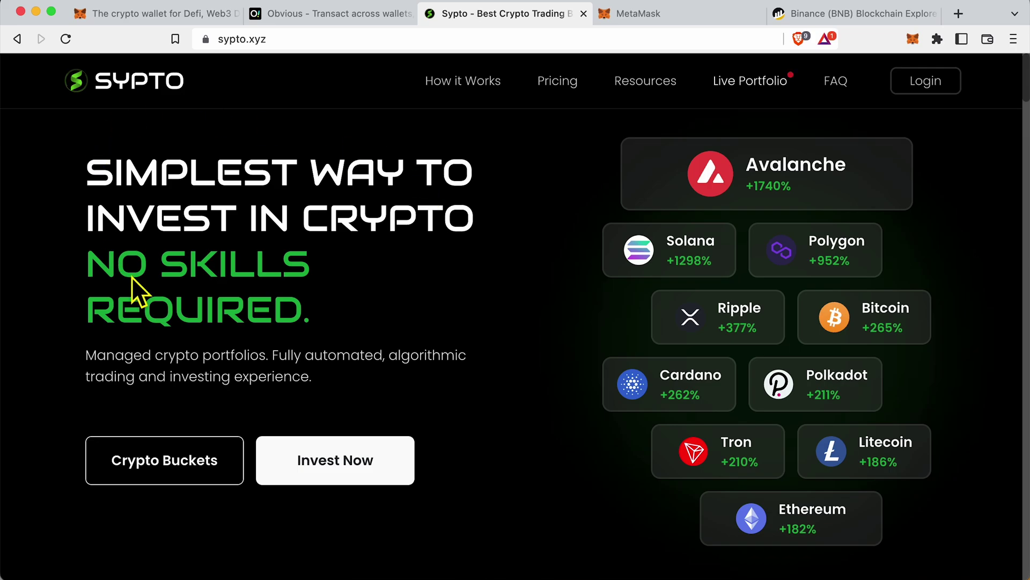
{"action": "scroll", "coordinate": [681, 390], "scroll_direction": "down", "scroll_amount": 10}
{"action": "scroll", "coordinate": [679, 367], "scroll_direction": "up", "scroll_amount": 10}
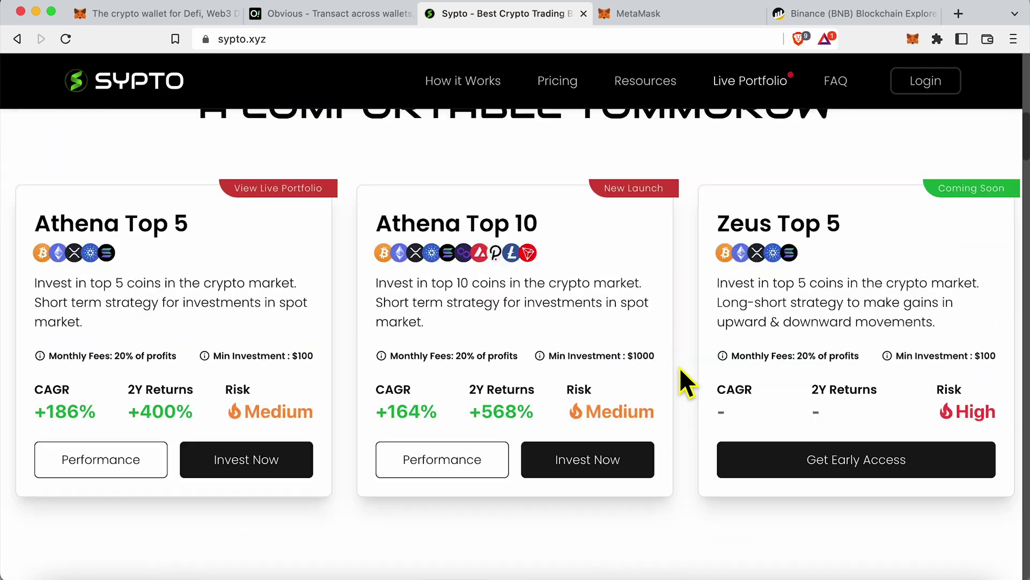
{"action": "scroll", "coordinate": [683, 384], "scroll_direction": "down", "scroll_amount": 1}
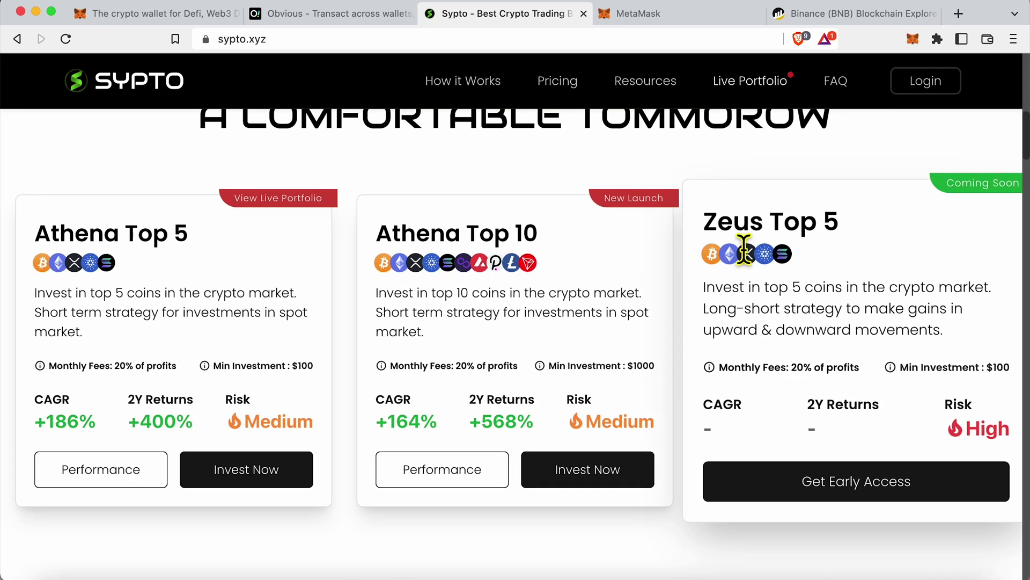
{"action": "scroll", "coordinate": [412, 141], "scroll_direction": "down", "scroll_amount": 1}
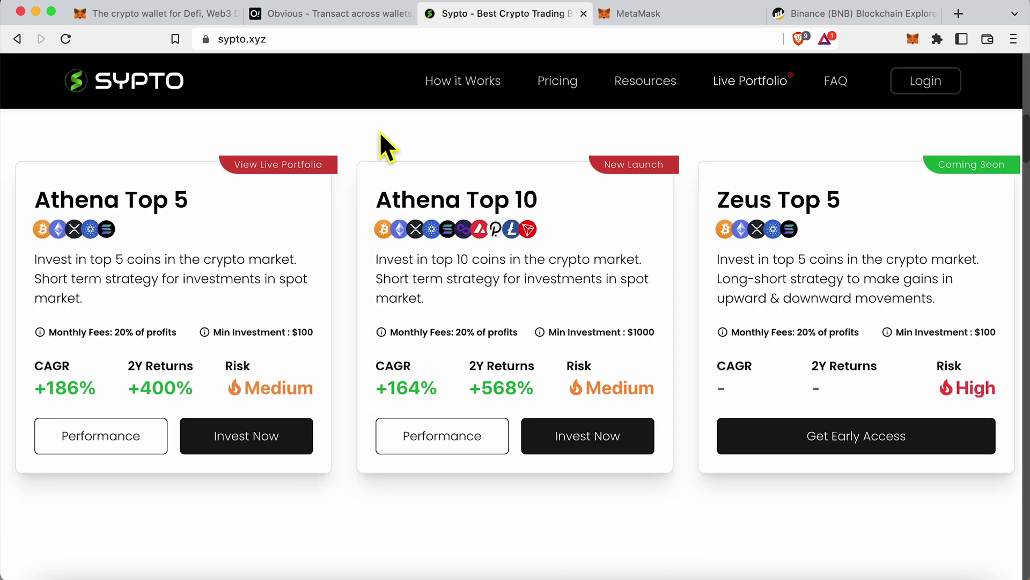
{"action": "scroll", "coordinate": [380, 134], "scroll_direction": "up", "scroll_amount": 10}
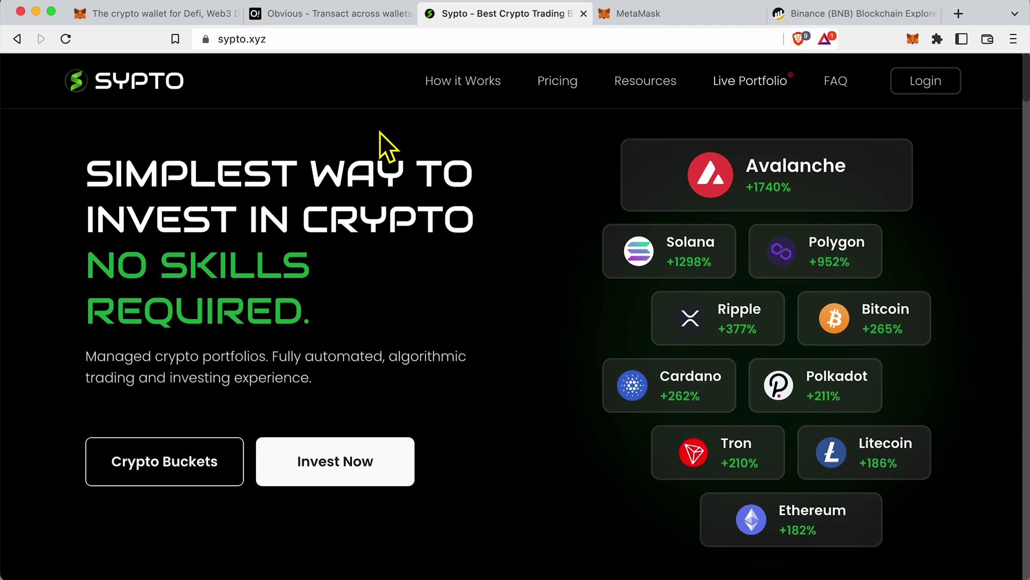